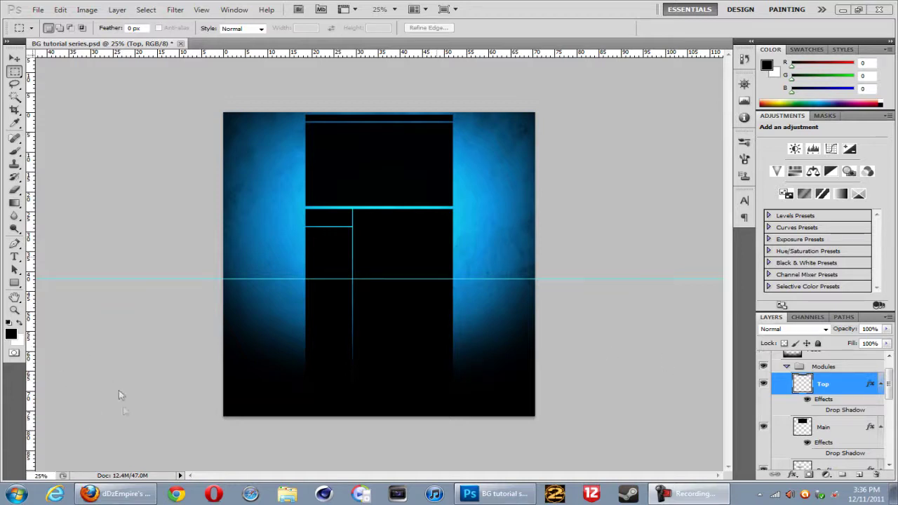
# - Bring the Firefox window showing the YouTube channel page to the front
pyautogui.click(125, 494)
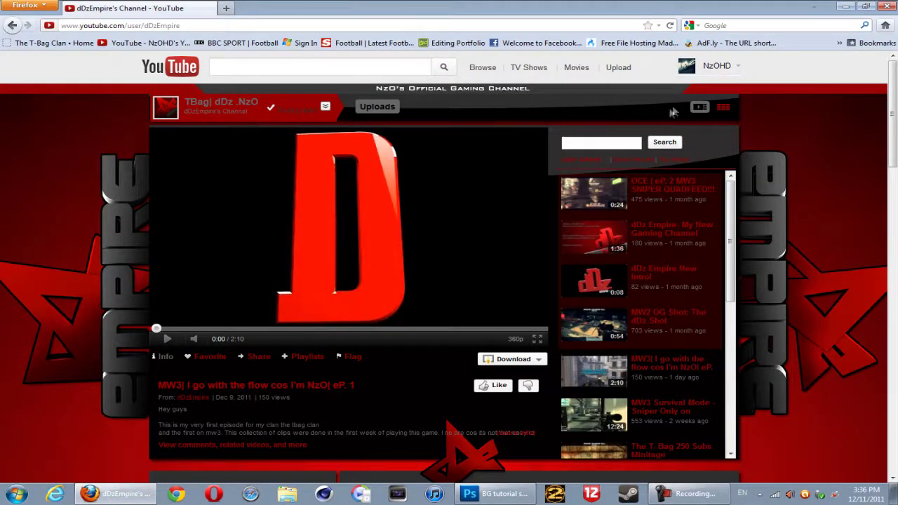
# - Scroll through the YouTube channel profile, then return to the Photoshop layout document
pyautogui.scroll(-1, 593, 315)
pyautogui.scroll(-3, 386, 411)
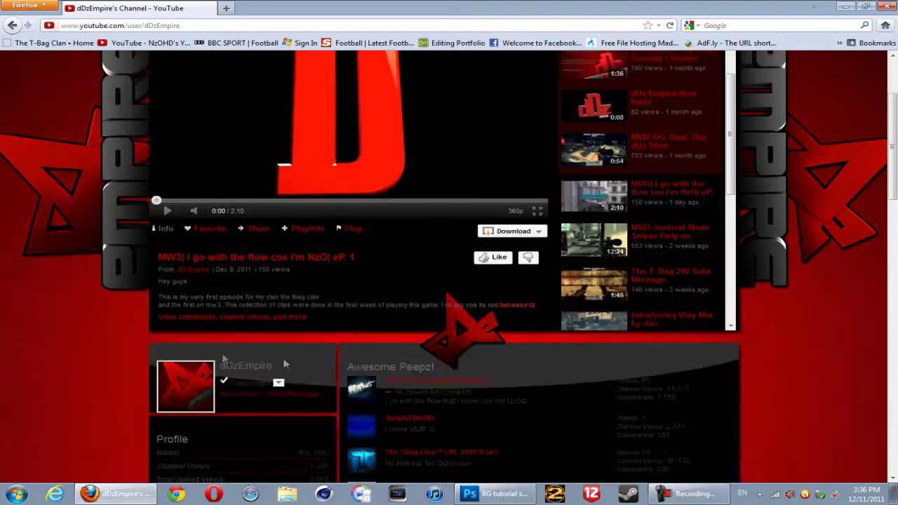
pyautogui.scroll(-8, 756, 336)
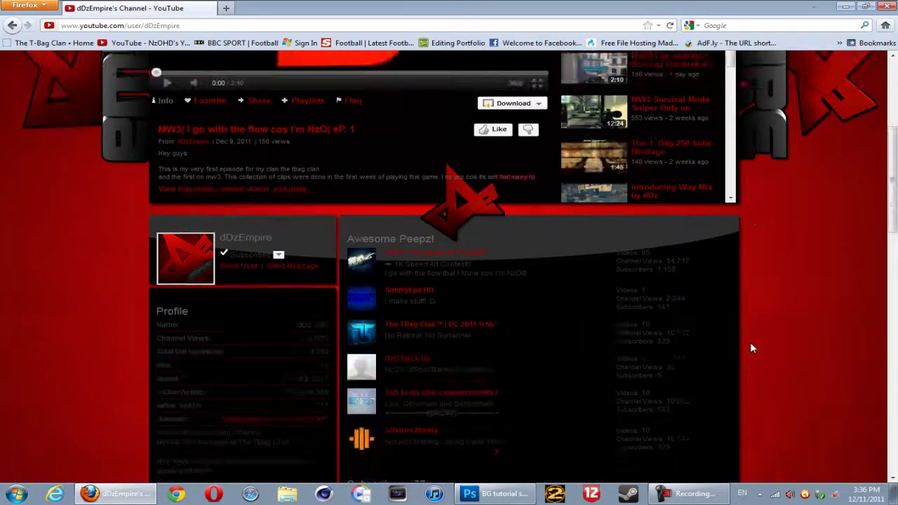
pyautogui.scroll(5, 702, 394)
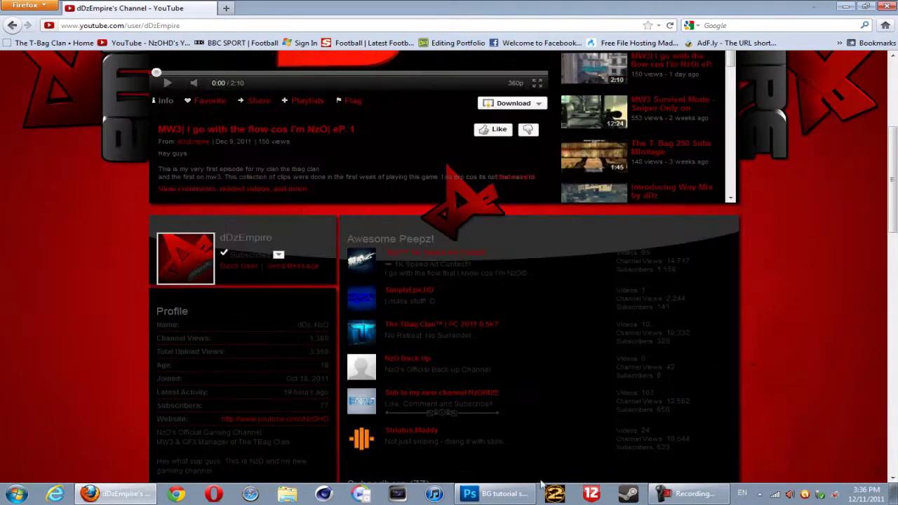
pyautogui.click(514, 495)
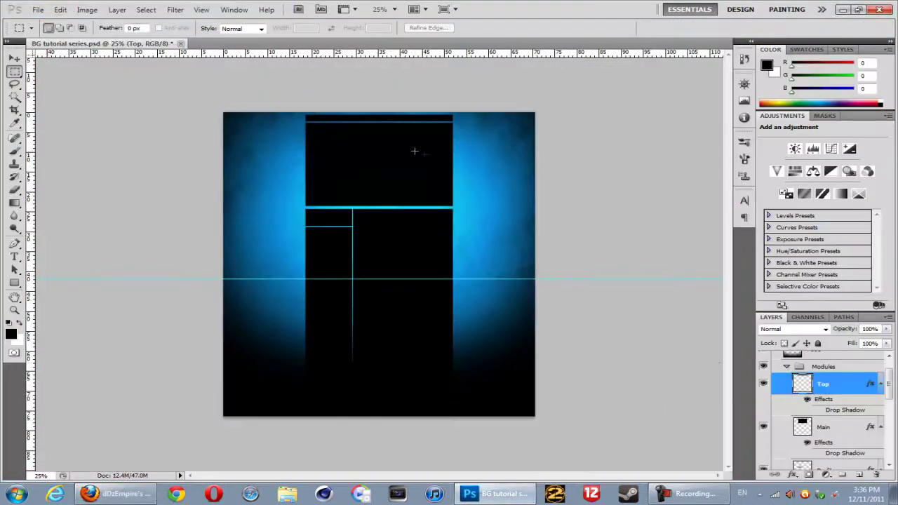
# - Zoom to 50% at the top of the layout and make Main the active layer
pyautogui.click(15, 58)
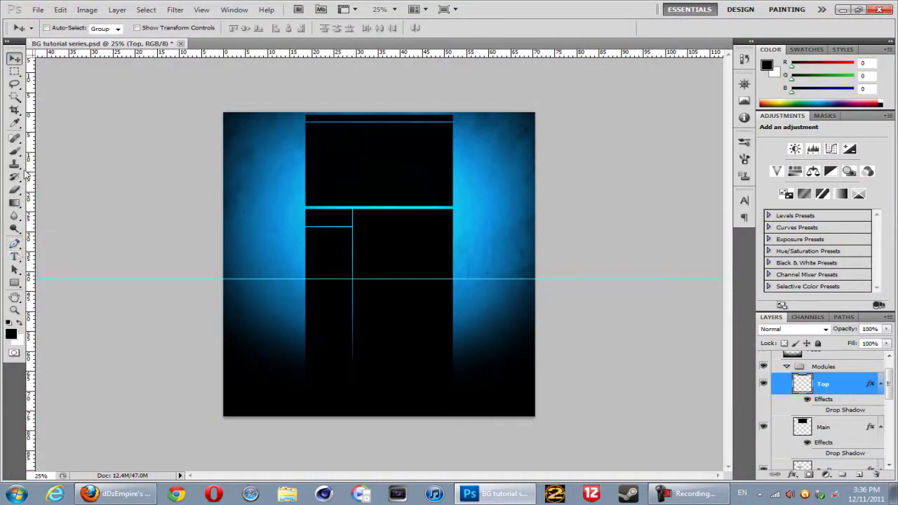
pyautogui.click(15, 309)
pyautogui.click(433, 184)
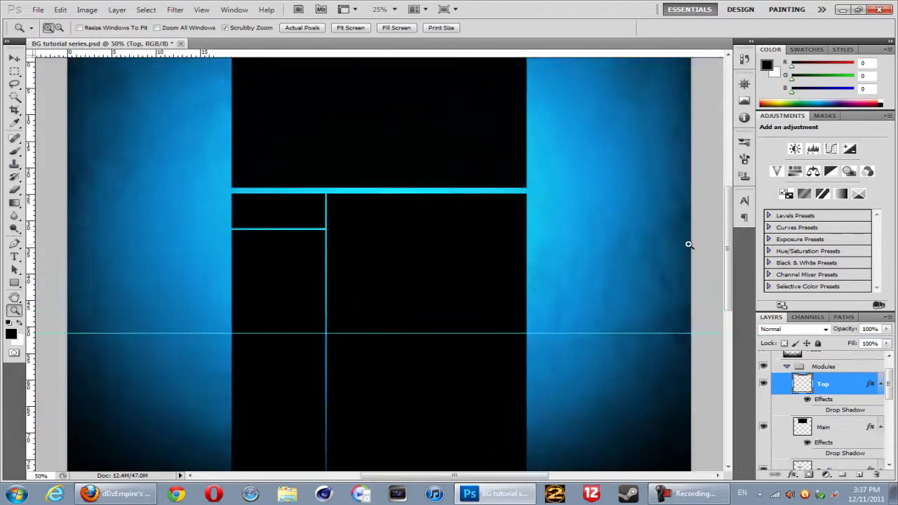
pyautogui.scroll(3, 729, 237)
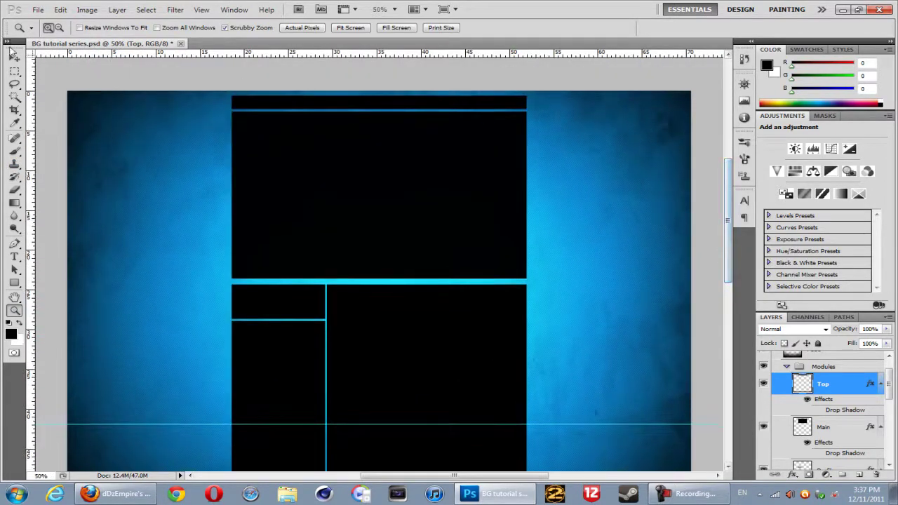
pyautogui.press('v')
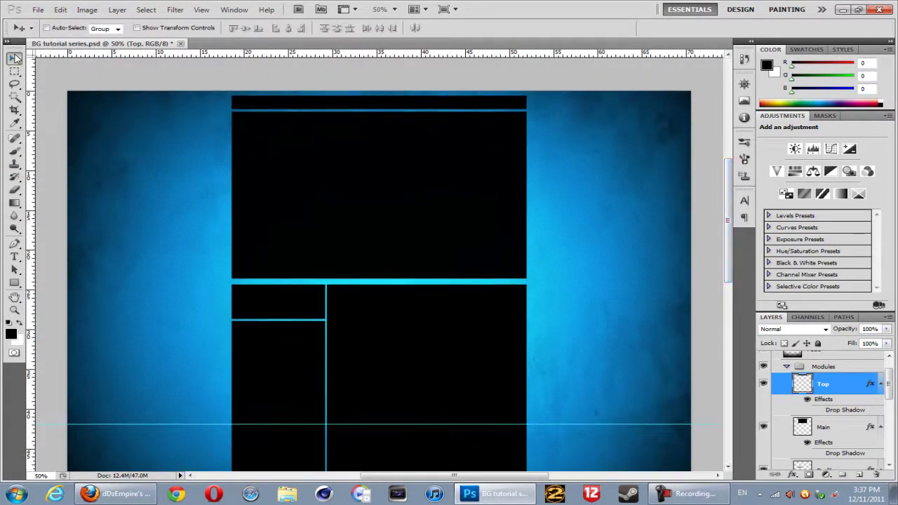
pyautogui.click(857, 427)
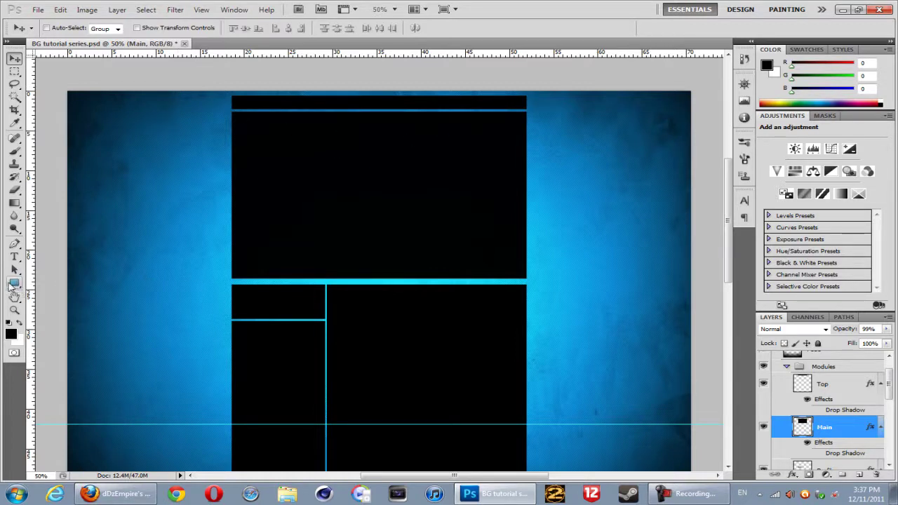
# - With the Ellipse Tool and white (ffffff) foreground, draw an ellipse across the top module
pyautogui.click(14, 286)
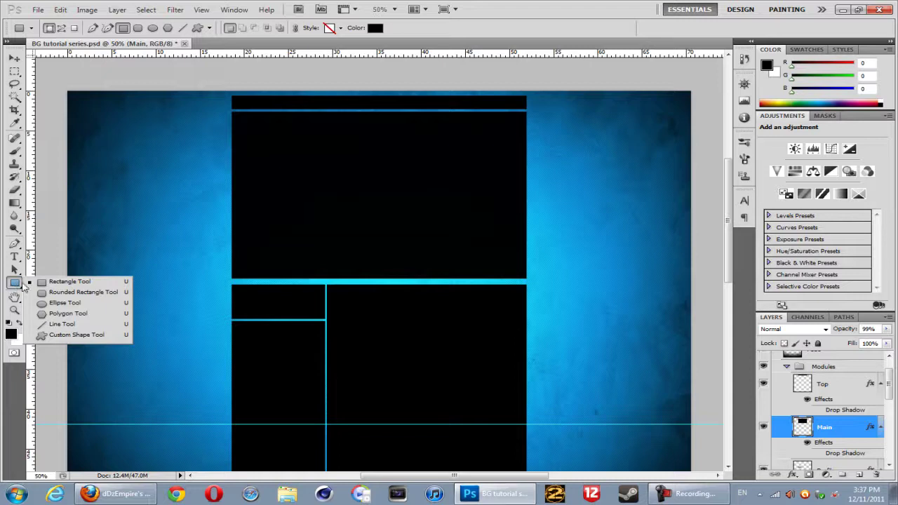
pyautogui.click(63, 303)
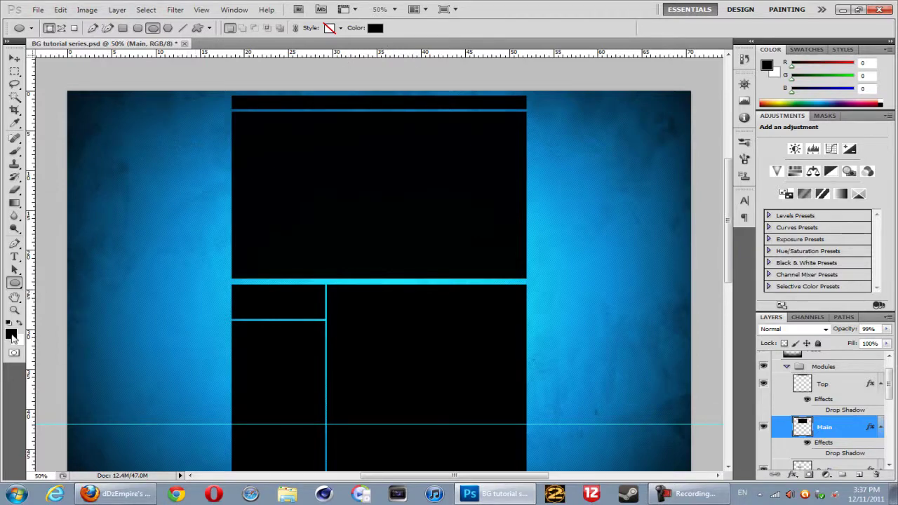
pyautogui.click(12, 339)
pyautogui.moveTo(283, 312); pyautogui.dragTo(169, 232)
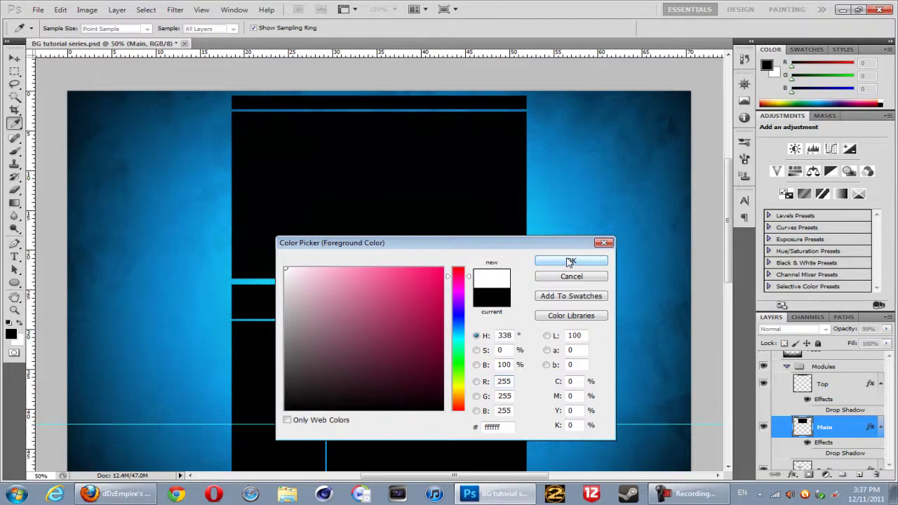
pyautogui.click(570, 262)
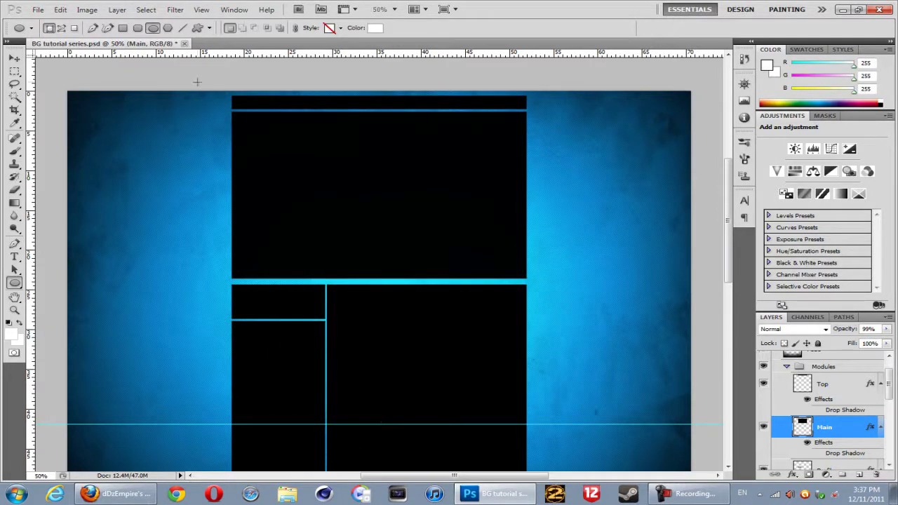
pyautogui.moveTo(190, 80); pyautogui.dragTo(578, 150)
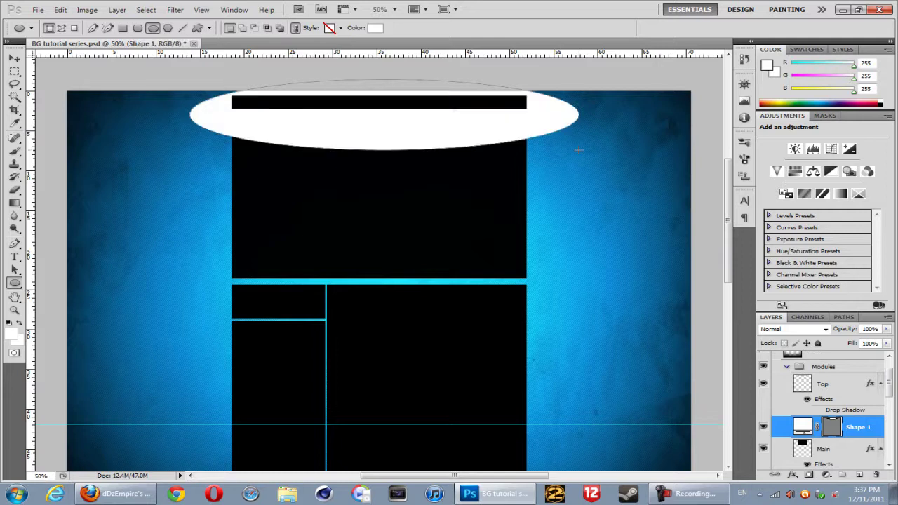
# - Nudge the white ellipse into place and confirm Shape 1 sits directly above Main
pyautogui.click(14, 59)
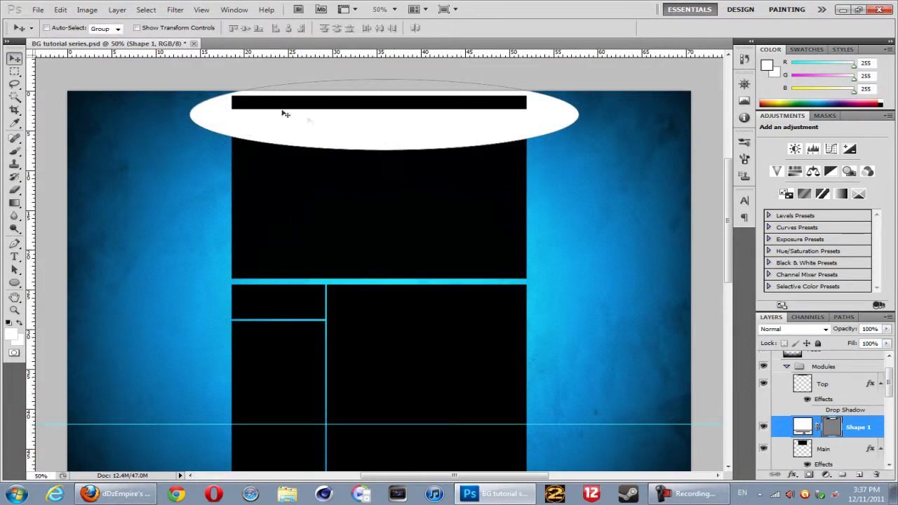
pyautogui.moveTo(360, 144); pyautogui.dragTo(353, 145)
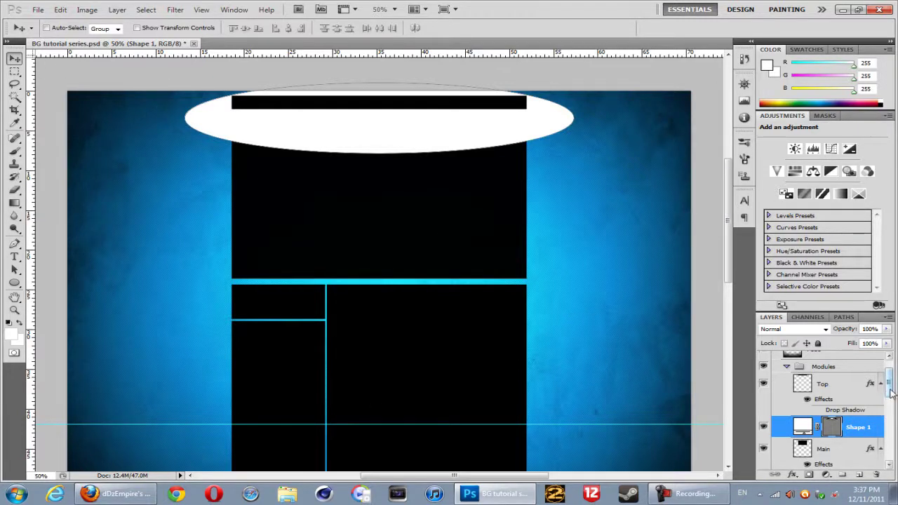
pyautogui.moveTo(891, 392); pyautogui.dragTo(889, 398)
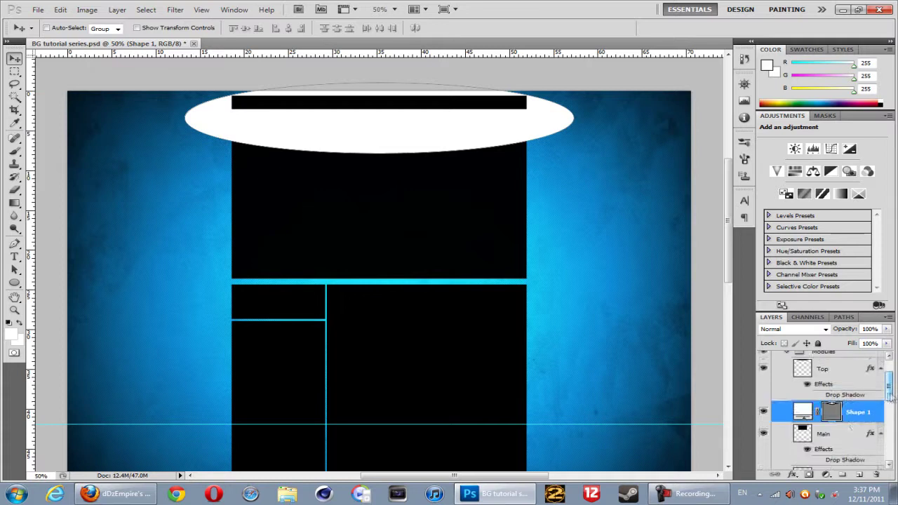
pyautogui.click(856, 433)
pyautogui.click(867, 412)
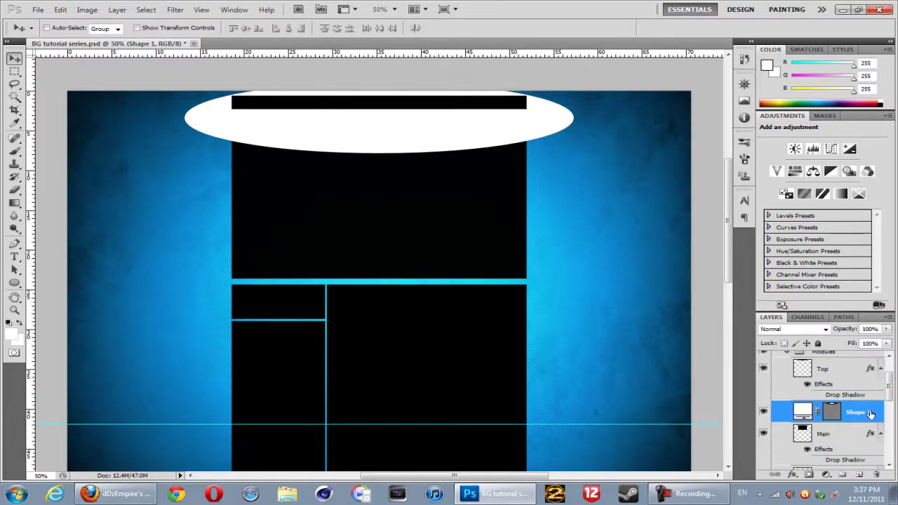
pyautogui.click(840, 438)
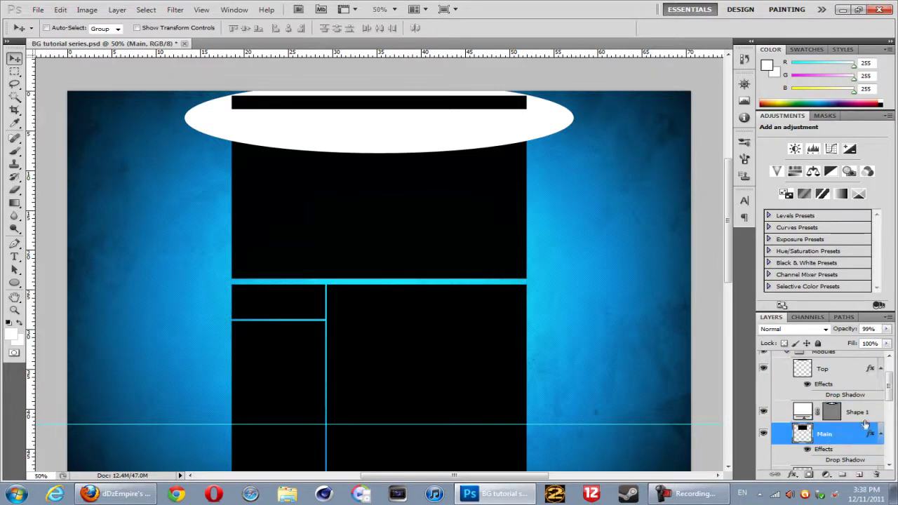
pyautogui.click(862, 413)
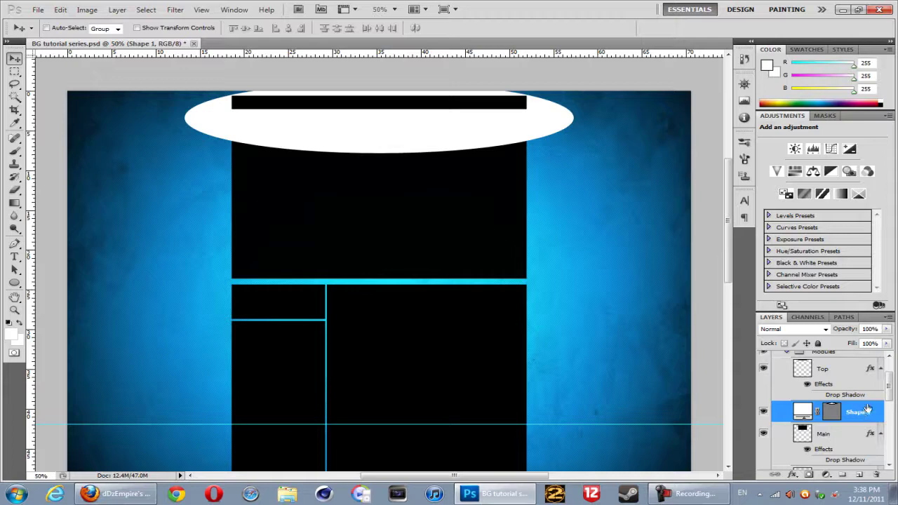
# - Clip the Shape 1 ellipse to the Main layer with Create Clipping Mask
pyautogui.rightClick(870, 412)
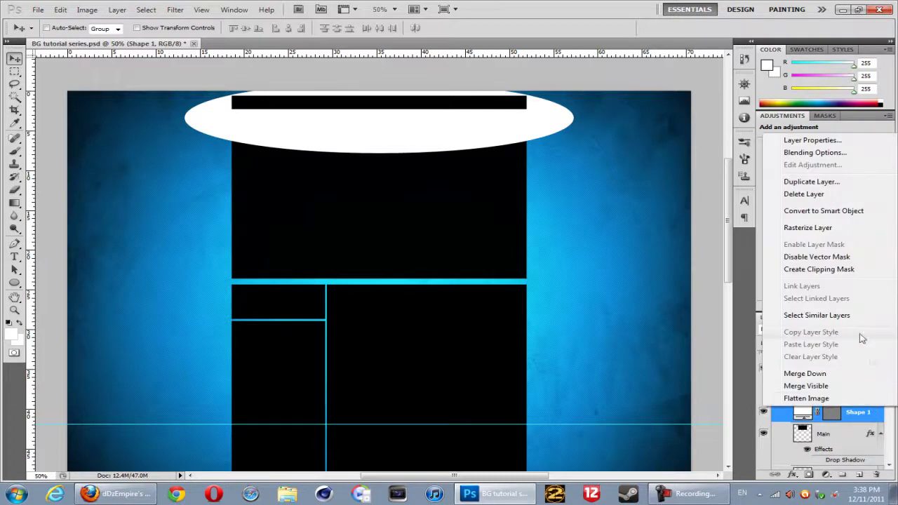
pyautogui.click(804, 270)
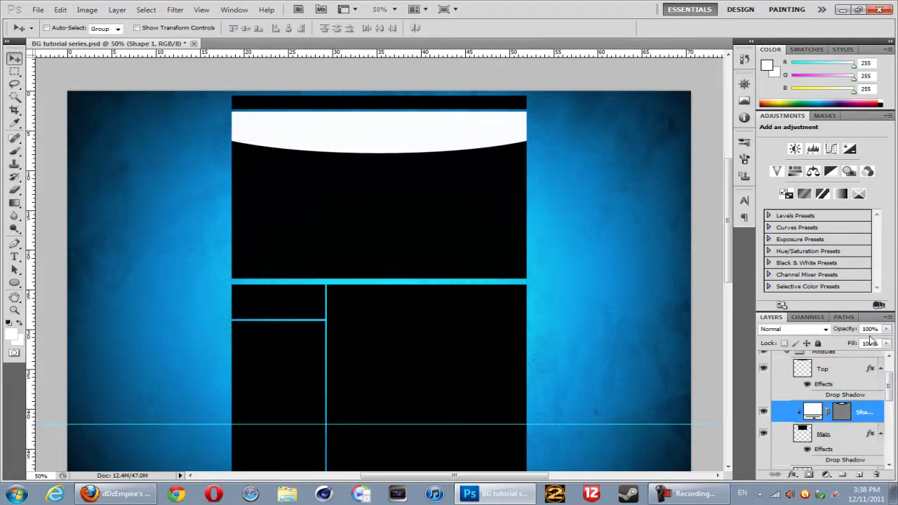
# - Lower the Shape 1 layer's opacity to 19%
pyautogui.moveTo(874, 329); pyautogui.dragTo(859, 329)
pyautogui.write('19')
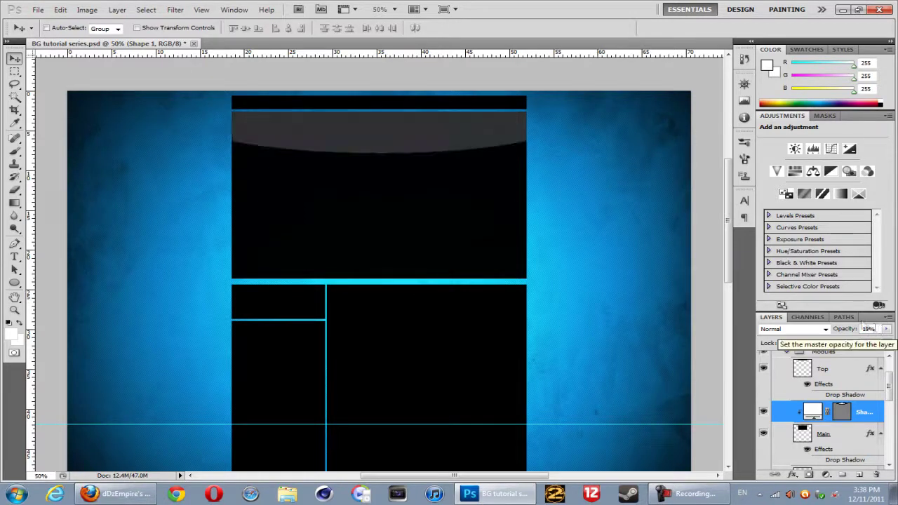
pyautogui.click(14, 59)
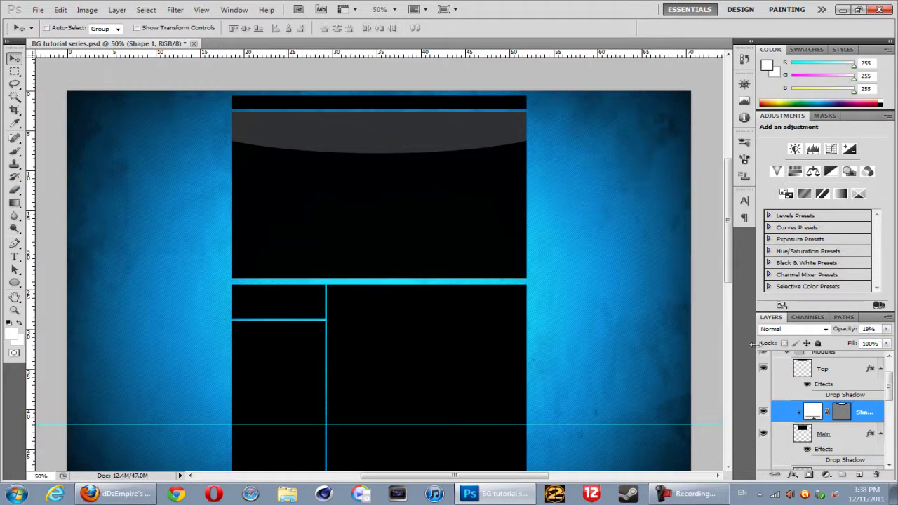
pyautogui.scroll(-1, 889, 384)
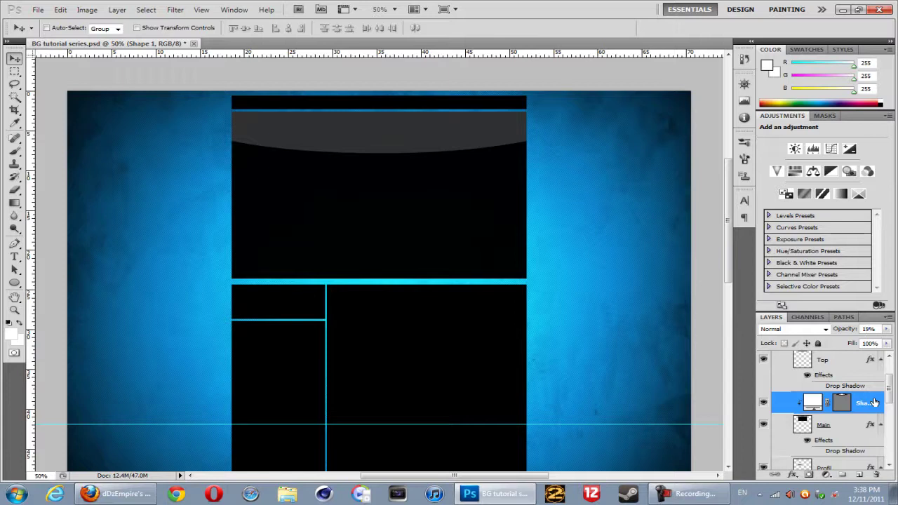
# - Duplicate Shape 1, place the copy above Right, and move it down over the lower modules
pyautogui.hotkey('ctrl', 'j')
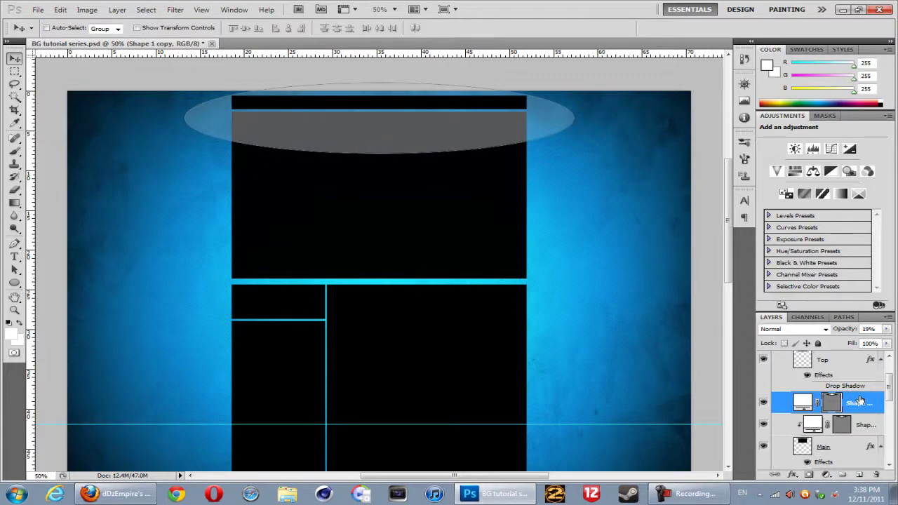
pyautogui.moveTo(860, 400)
pyautogui.mouseDown()
pyautogui.moveTo(861, 477)
pyautogui.moveTo(852, 388)
pyautogui.mouseUp()
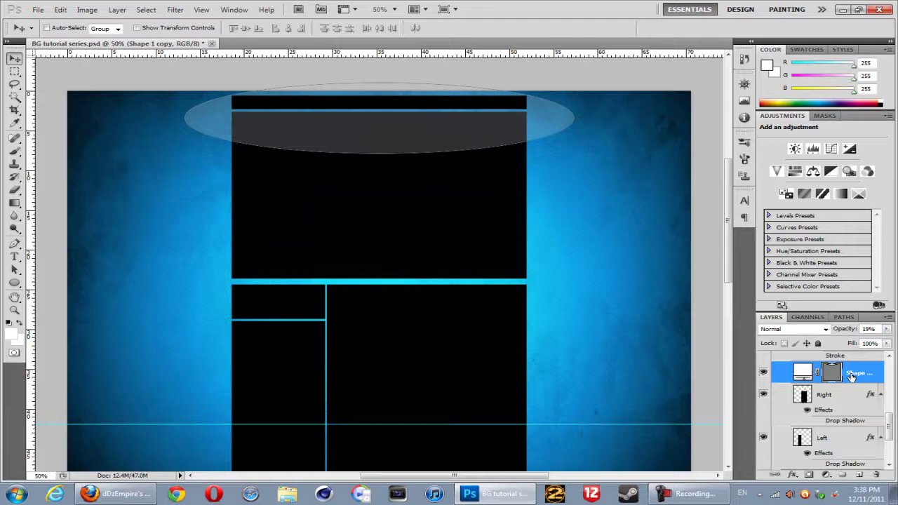
pyautogui.moveTo(345, 138); pyautogui.dragTo(345, 291)
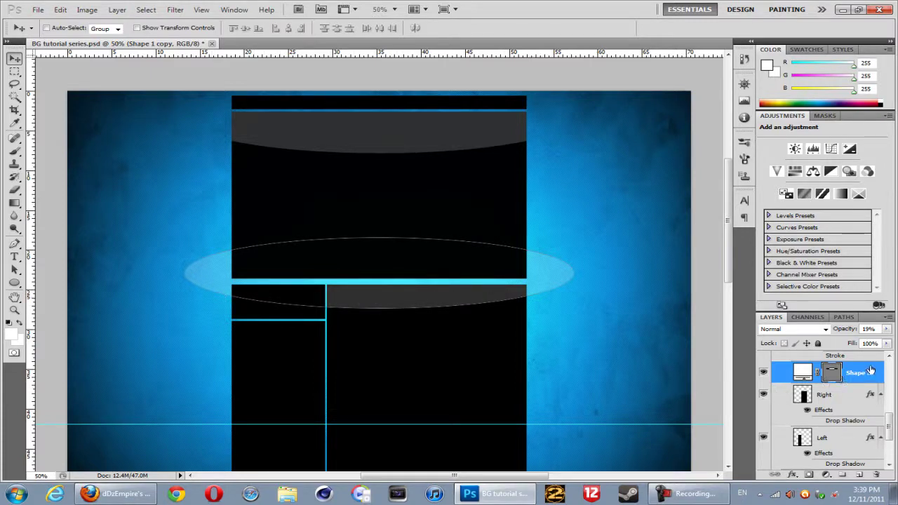
# - Duplicate the lowered ellipse and place Shape 1 copy 2 directly above the Profil layer
pyautogui.hotkey('ctrl', 'j')
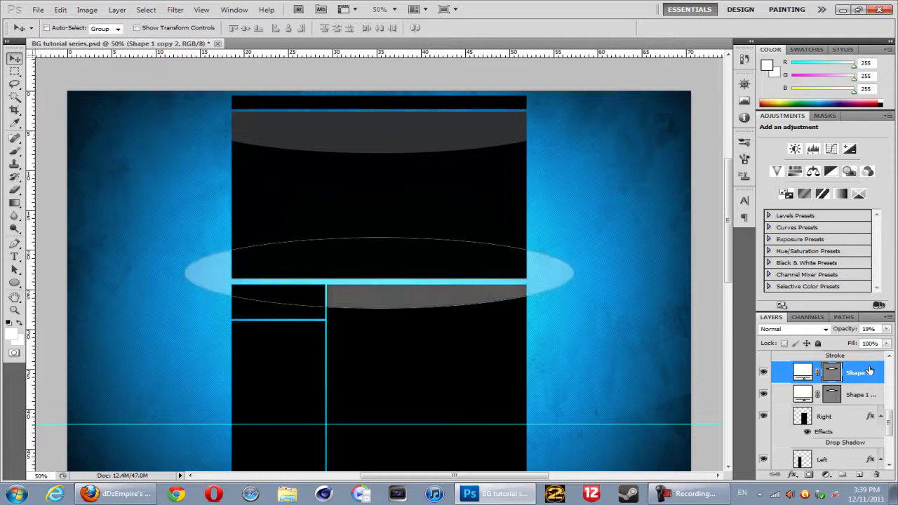
pyautogui.moveTo(869, 370); pyautogui.dragTo(817, 415)
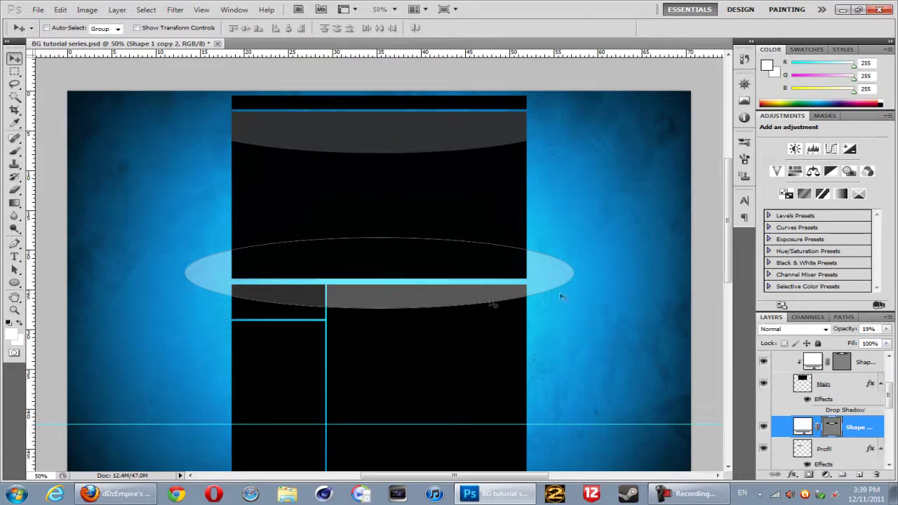
pyautogui.scroll(-1, 854, 403)
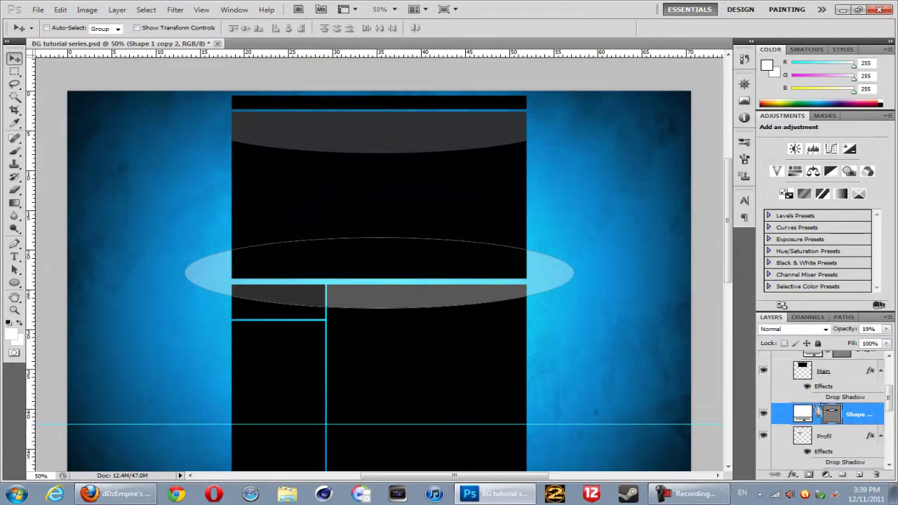
# - Clip both lowered ellipse copies to their modules, then select the Profil layer
pyautogui.rightClick(856, 413)
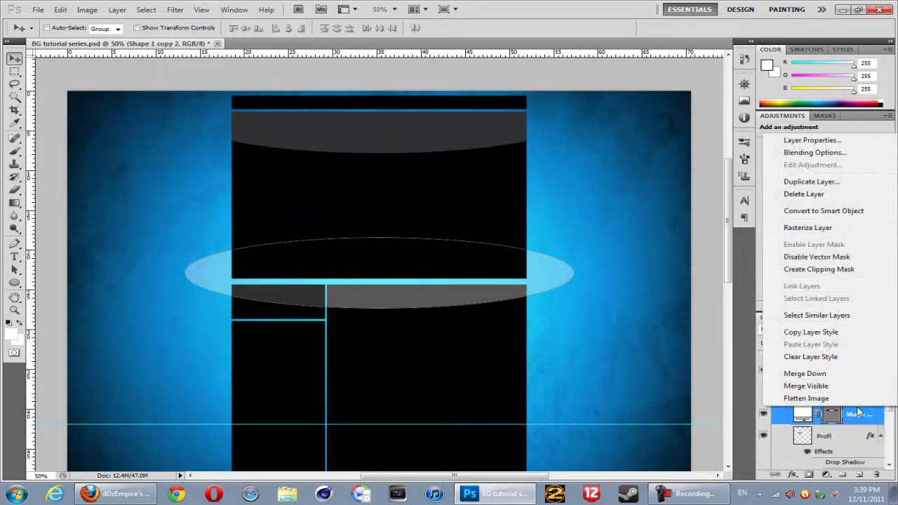
pyautogui.click(812, 274)
pyautogui.scroll(-1, 835, 379)
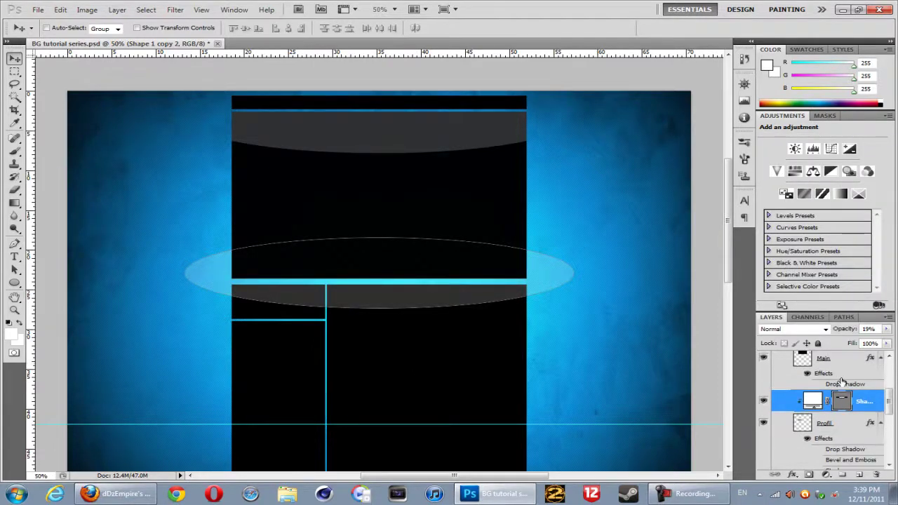
pyautogui.scroll(-1, 841, 381)
pyautogui.rightClick(859, 449)
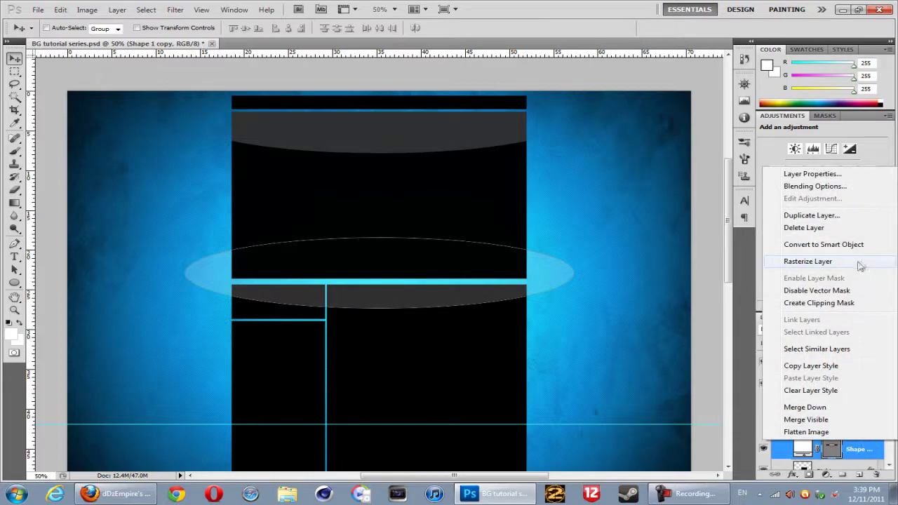
pyautogui.click(827, 303)
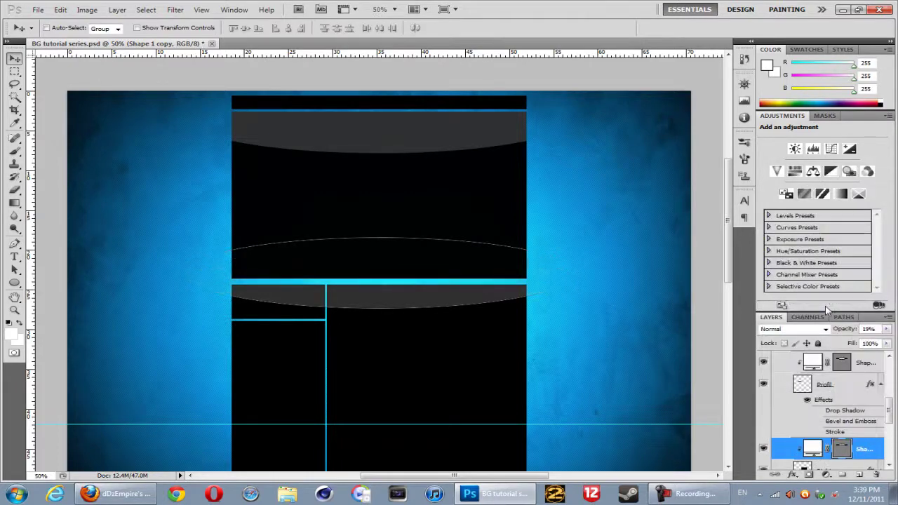
pyautogui.click(840, 384)
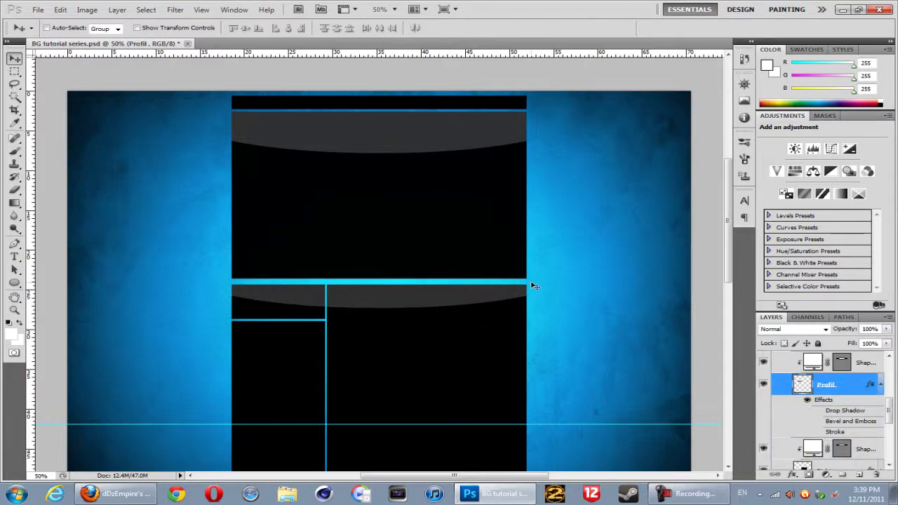